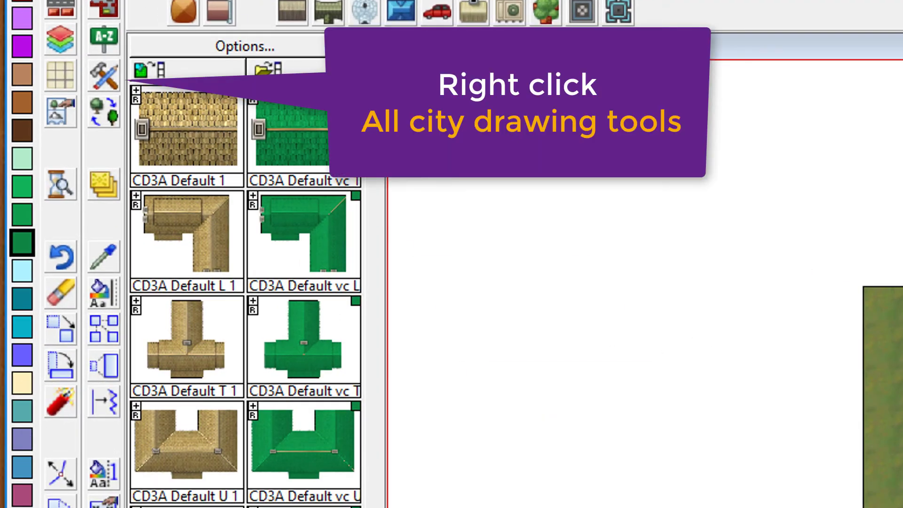
Draw a City Wall 20' from the lower-left coast, curving up and east to end at the river
right_click(105, 77)
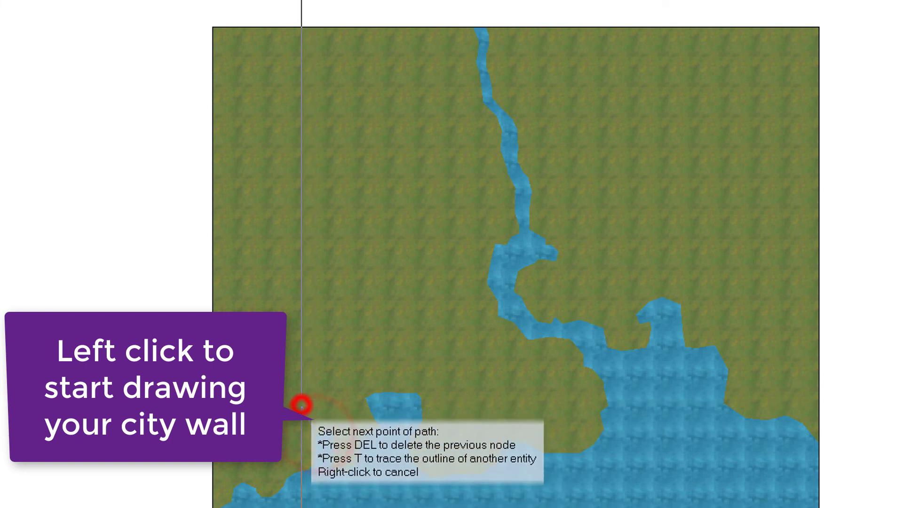
left_click(296, 373)
left_click(294, 302)
left_click(298, 232)
left_click(302, 171)
left_click(335, 135)
left_click(380, 115)
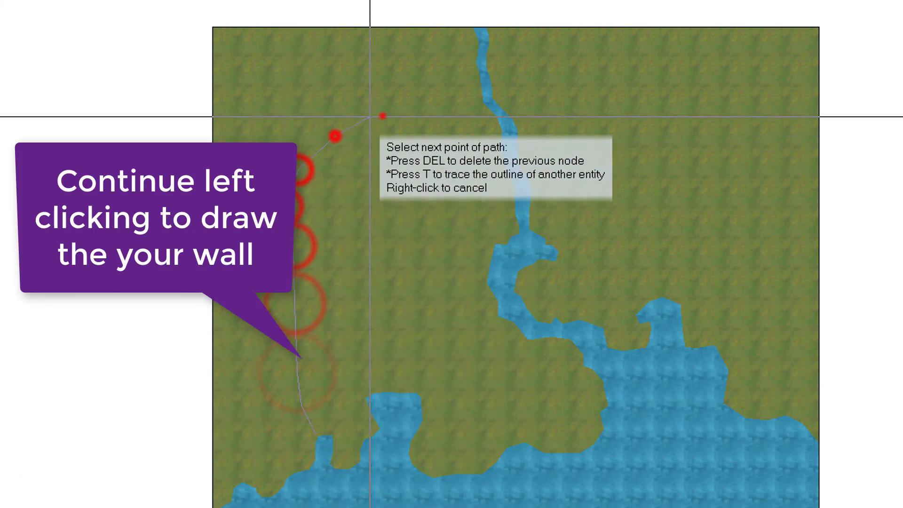
left_click(478, 95)
right_click(480, 96)
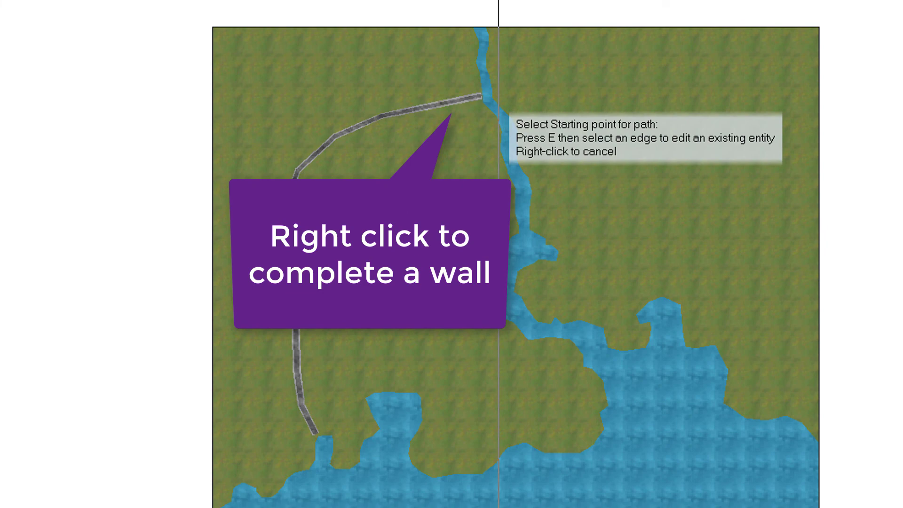
left_click(480, 93)
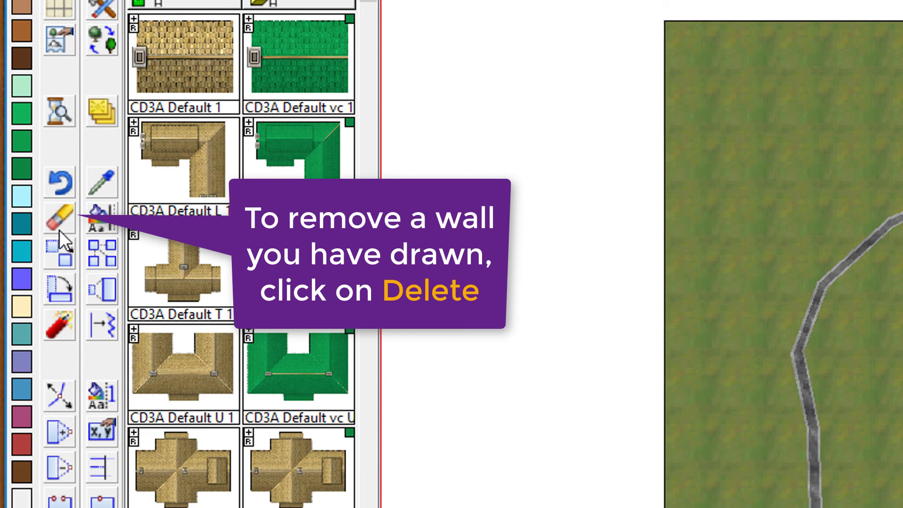
Delete the first city wall with the Delete tool and Do it
left_click(59, 230)
left_click(887, 200)
right_click(669, 179)
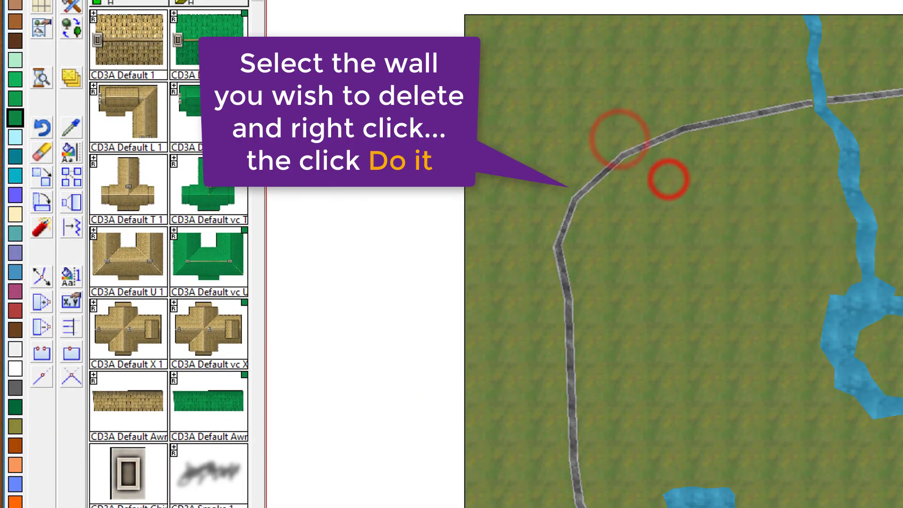
left_click(679, 304)
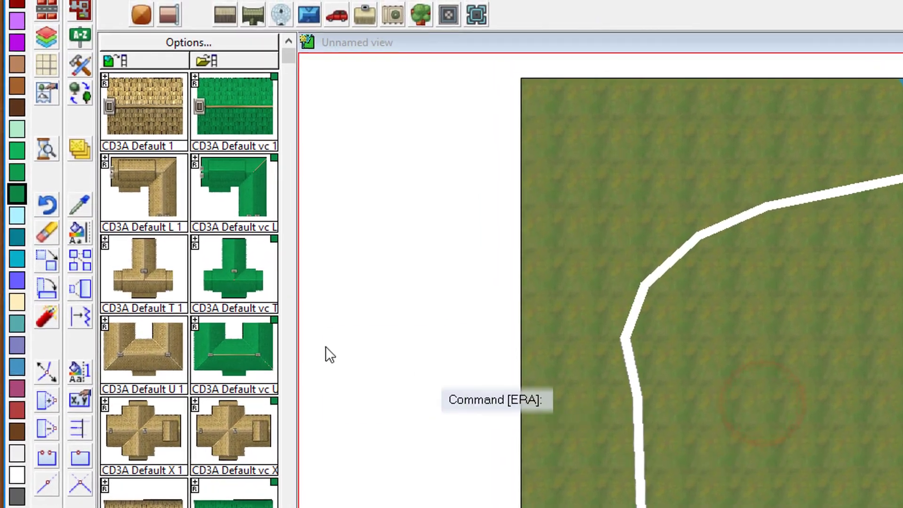
Redraw the City Wall 20' up the west side of town and across the top
left_click(85, 79)
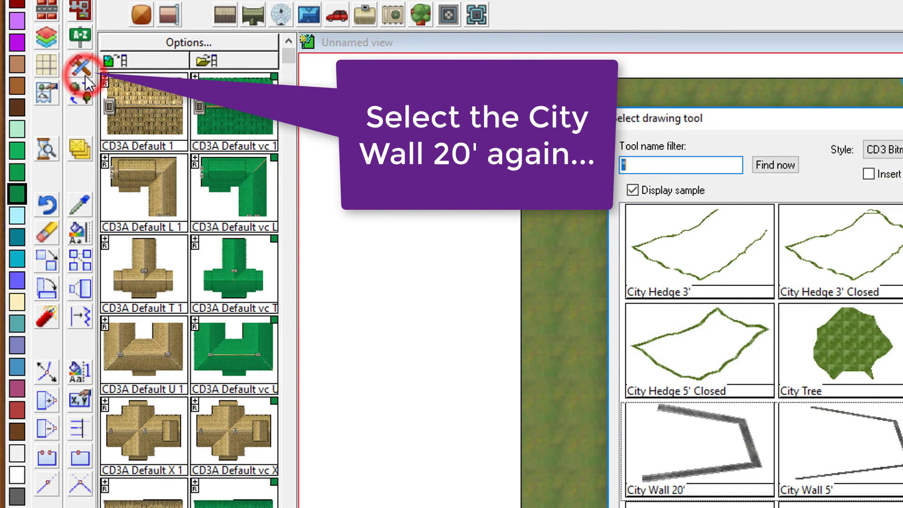
double_click(700, 458)
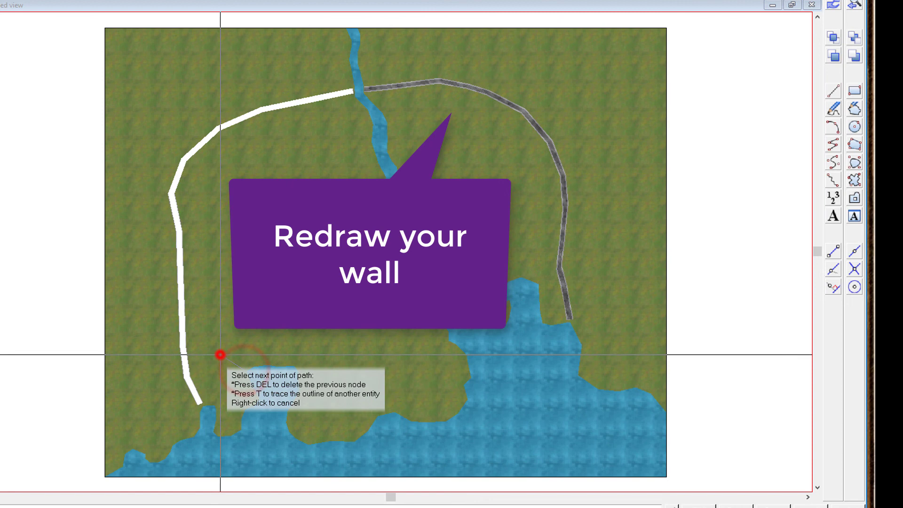
left_click(207, 336)
left_click(194, 304)
left_click(184, 271)
left_click(176, 220)
left_click(182, 170)
left_click(211, 136)
left_click(266, 108)
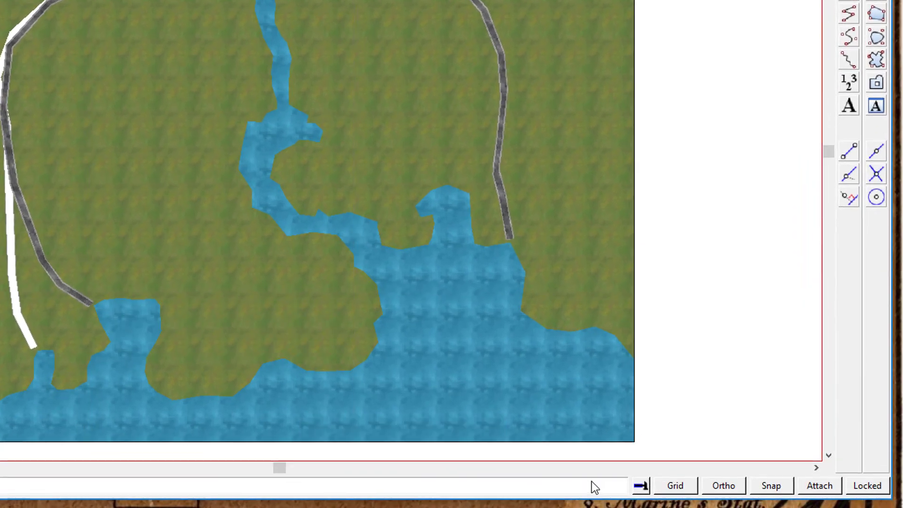
With Attach on, start a short coastal wall at the western wall's end
left_click(815, 497)
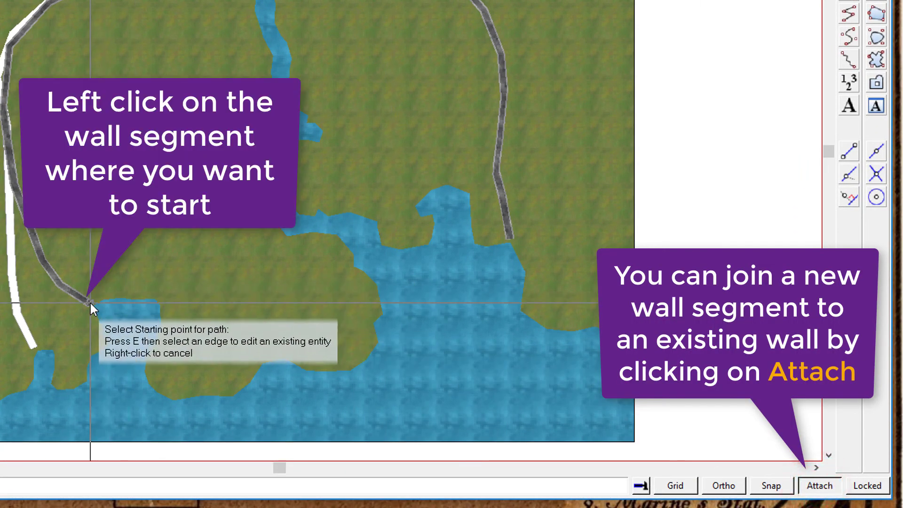
left_click(88, 302)
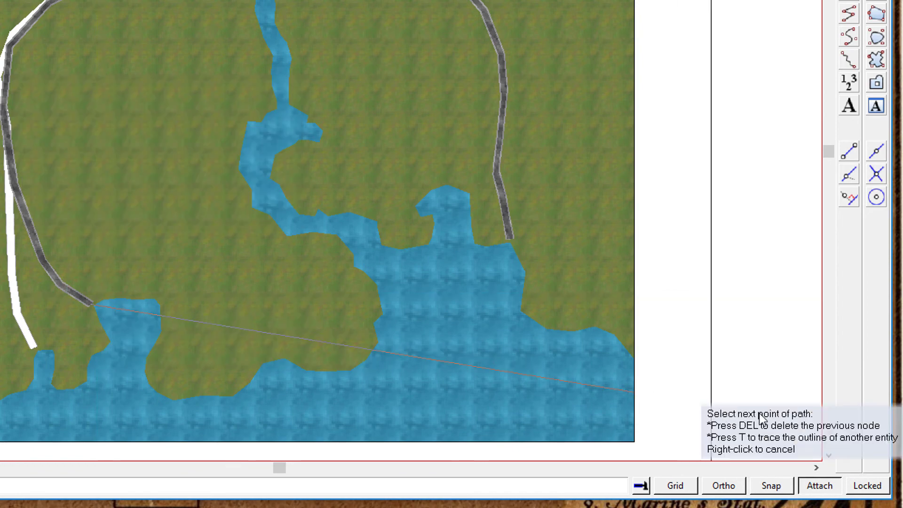
left_click(820, 485)
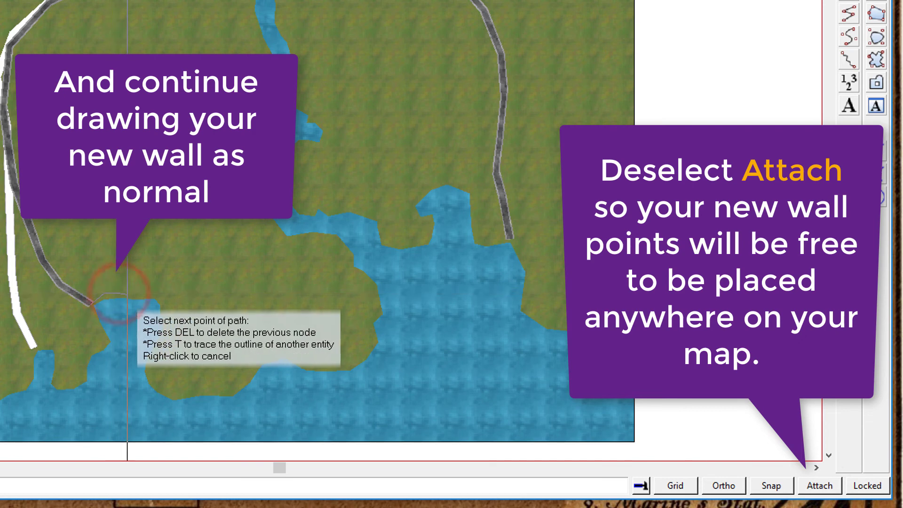
right_click(161, 296)
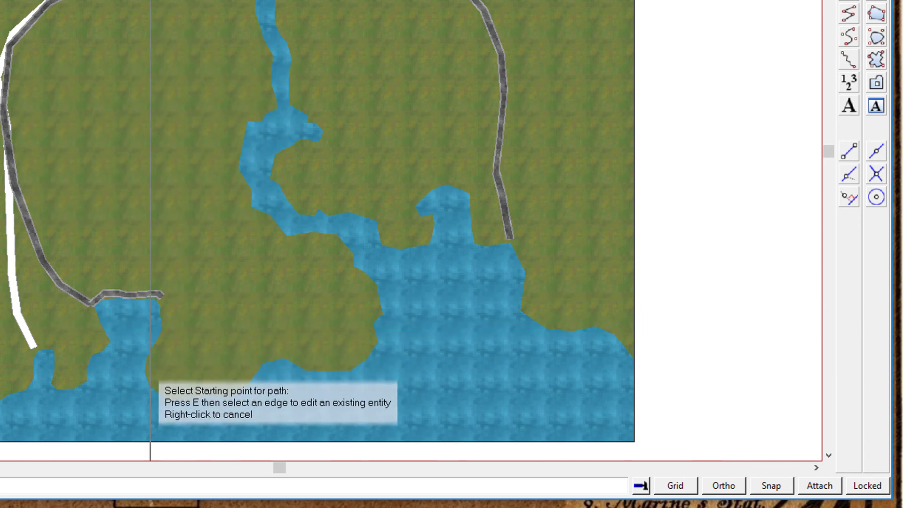
Add a wall section along the southern shoreline
left_click(149, 377)
left_click(174, 395)
left_click(187, 390)
left_click(202, 391)
right_click(203, 391)
left_click(231, 391)
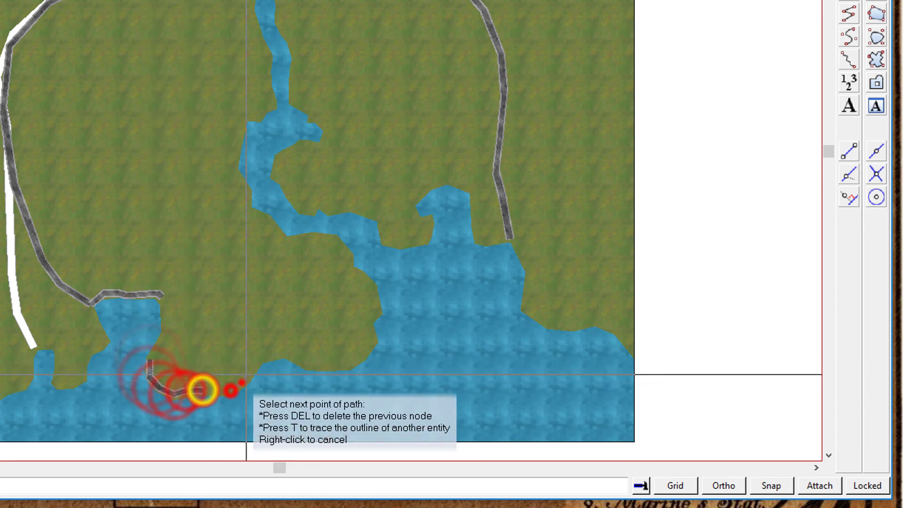
Run a wall up along the riverbank to the river
left_click(242, 381)
left_click(255, 359)
left_click(272, 355)
left_click(288, 298)
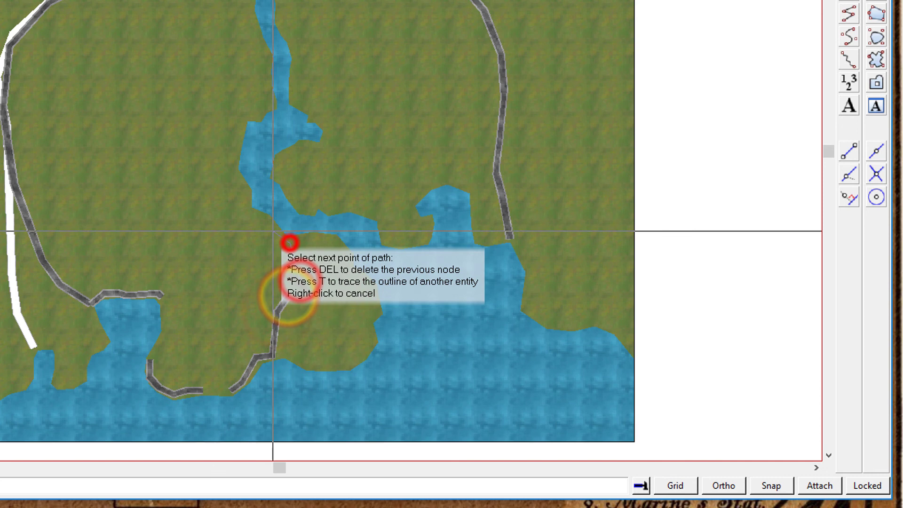
left_click(272, 214)
right_click(272, 213)
left_click(294, 202)
Trace a wall along the inner shoreline east until it joins the eastern wall
left_click(304, 205)
left_click(331, 199)
left_click(370, 206)
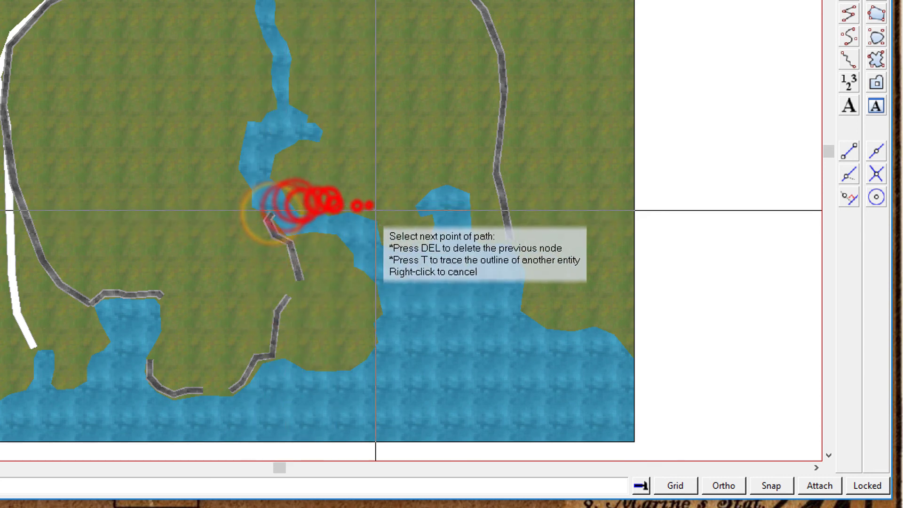
left_click(380, 217)
left_click(402, 220)
left_click(413, 211)
left_click(426, 185)
left_click(447, 180)
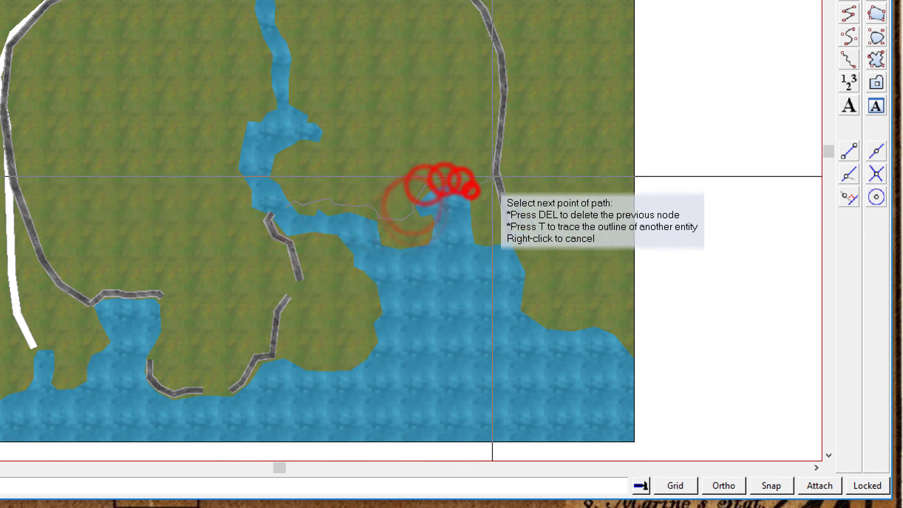
left_click(468, 187)
left_click(498, 182)
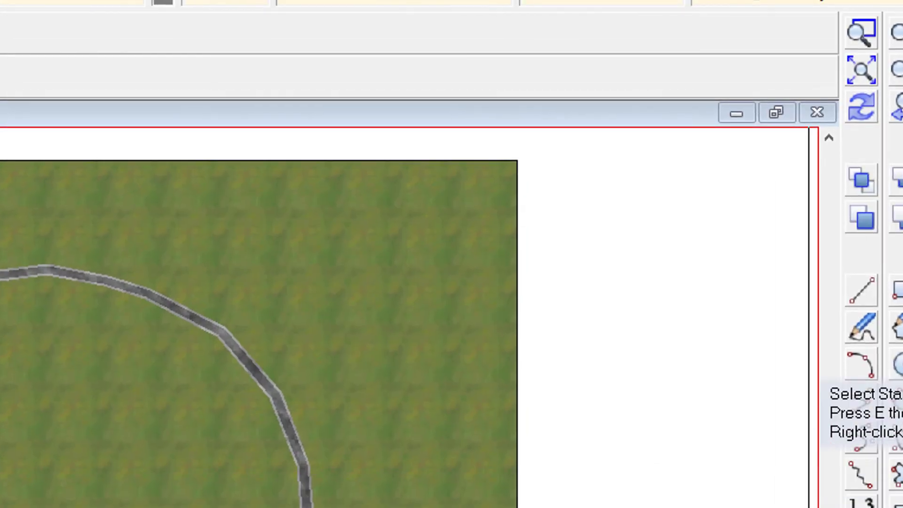
left_click(859, 106)
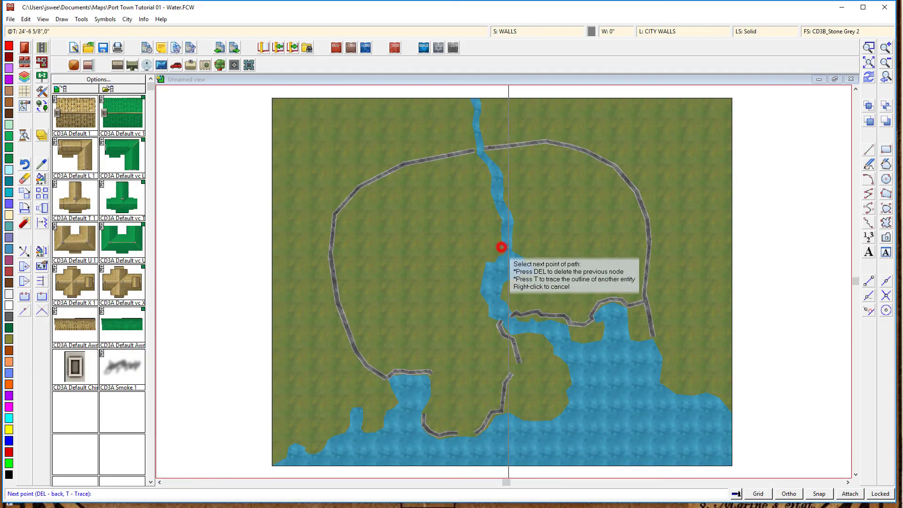
Switch to the City Wall 5' tool and begin a thin wall along the coast
right_click(516, 246)
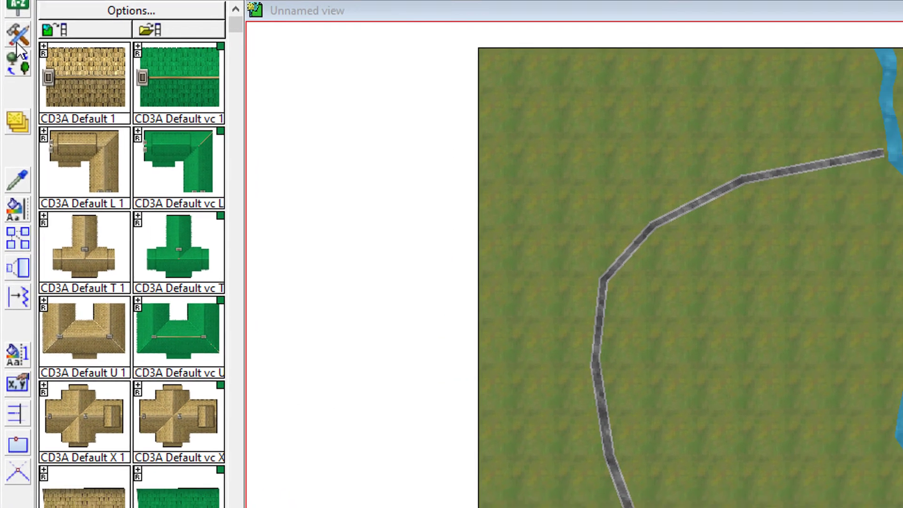
right_click(90, 67)
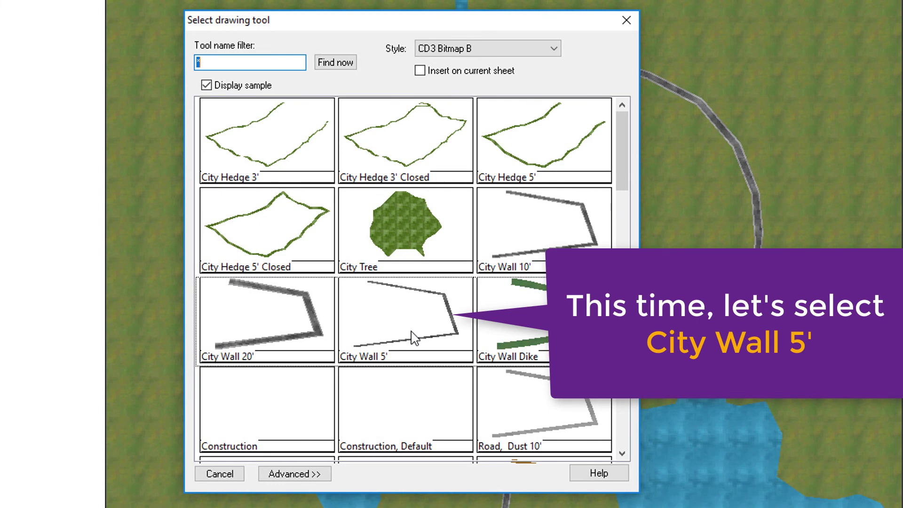
double_click(412, 335)
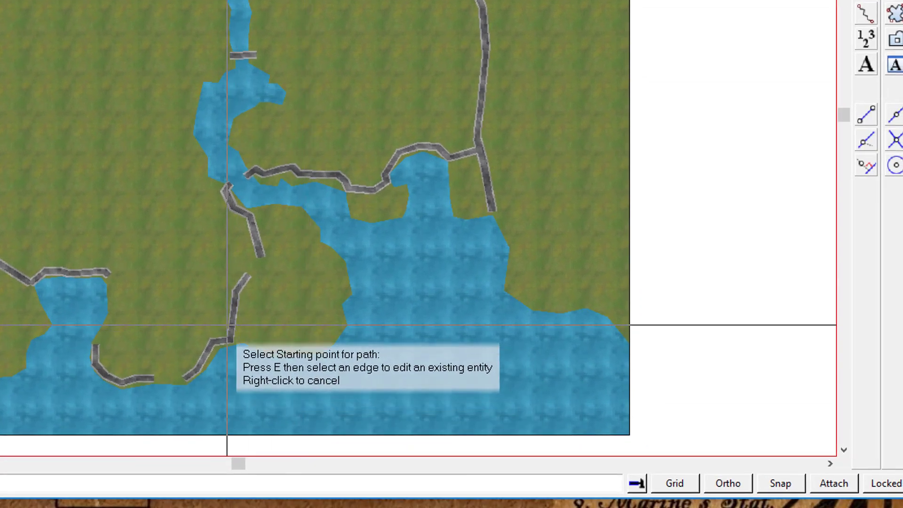
left_click(233, 339)
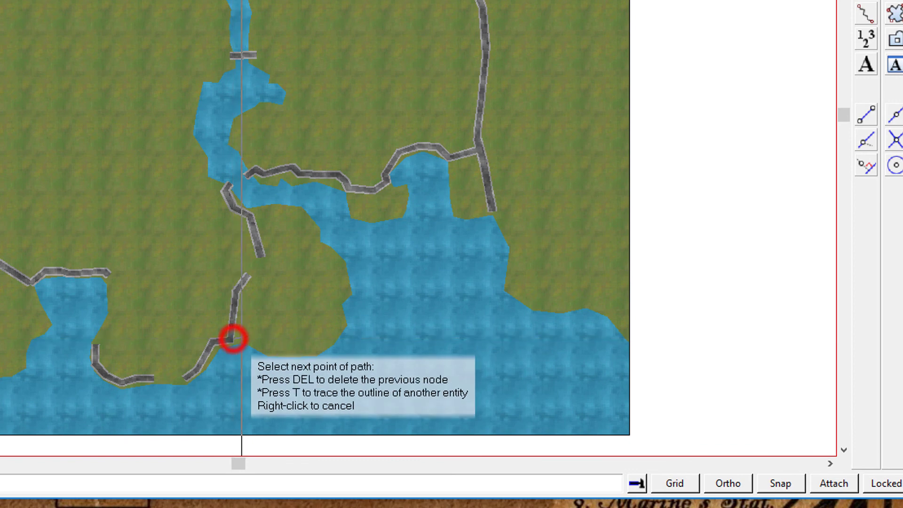
left_click(250, 337)
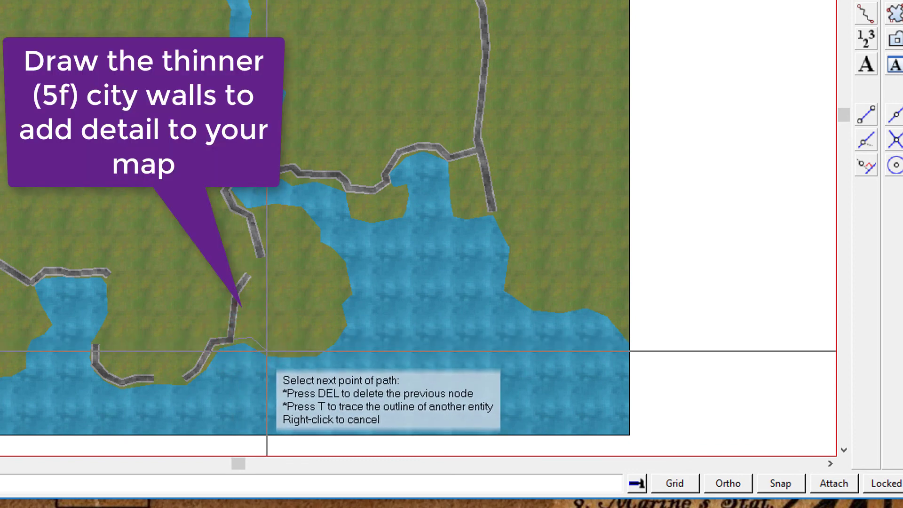
left_click(267, 351)
left_click(289, 353)
left_click(318, 353)
left_click(332, 346)
Continue the thin wall north along the shoreline and finish it
left_click(344, 324)
left_click(335, 303)
left_click(348, 292)
left_click(343, 265)
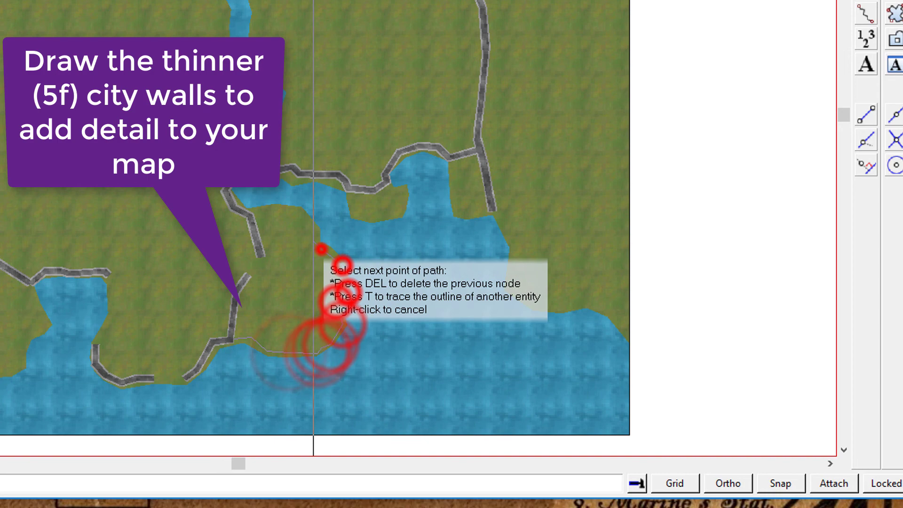
left_click(315, 231)
left_click(304, 211)
left_click(271, 210)
right_click(248, 215)
Draw a closed thin wall loop along the bay
left_click(351, 189)
left_click(354, 216)
left_click(374, 218)
left_click(400, 213)
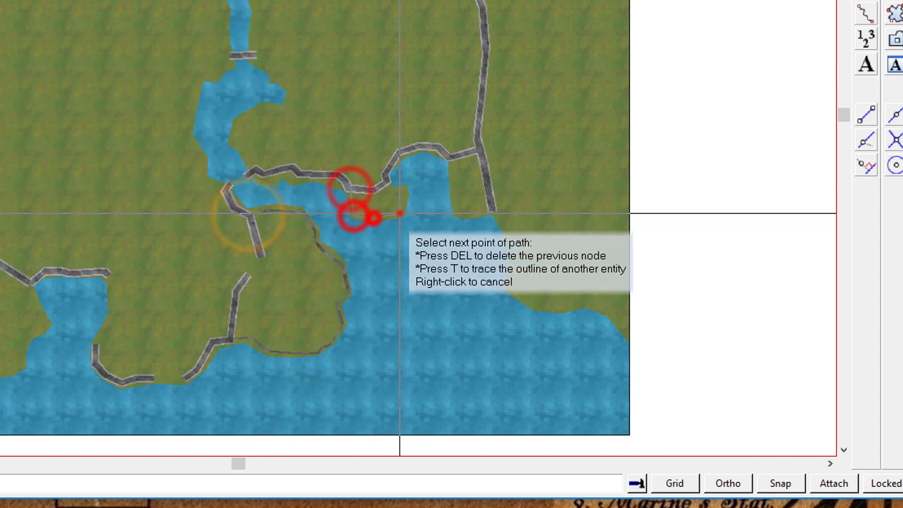
left_click(406, 188)
left_click(385, 186)
right_click(385, 186)
Add two short thin wall pieces and finish the wall path around the island
left_click(450, 157)
left_click(453, 179)
right_click(454, 179)
left_click(455, 202)
left_click(458, 213)
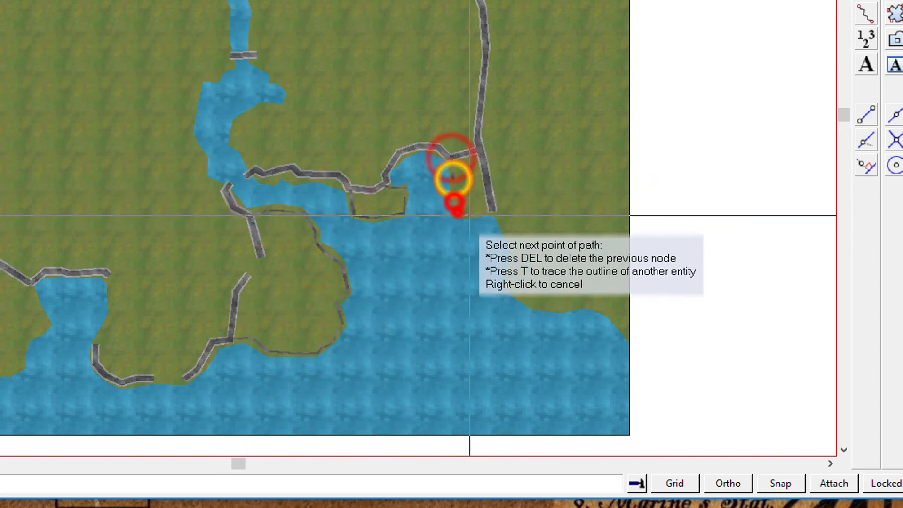
right_click(470, 216)
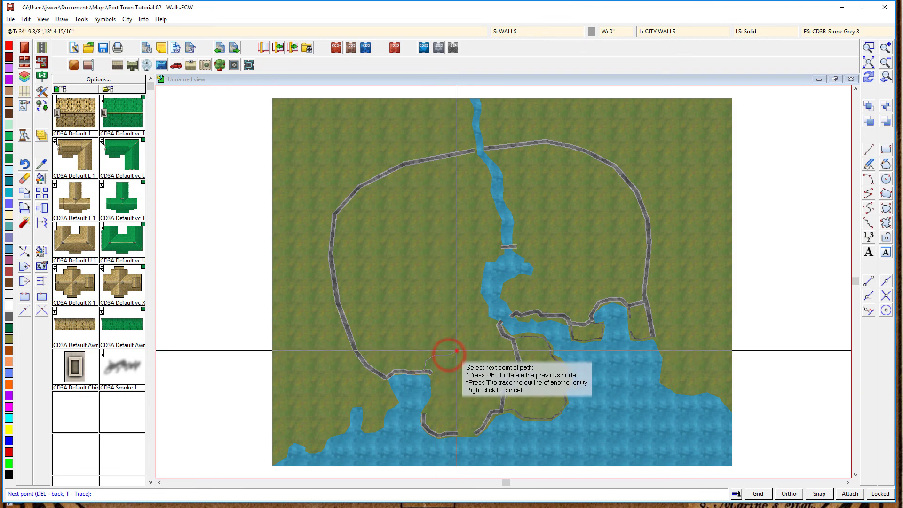
right_click(504, 385)
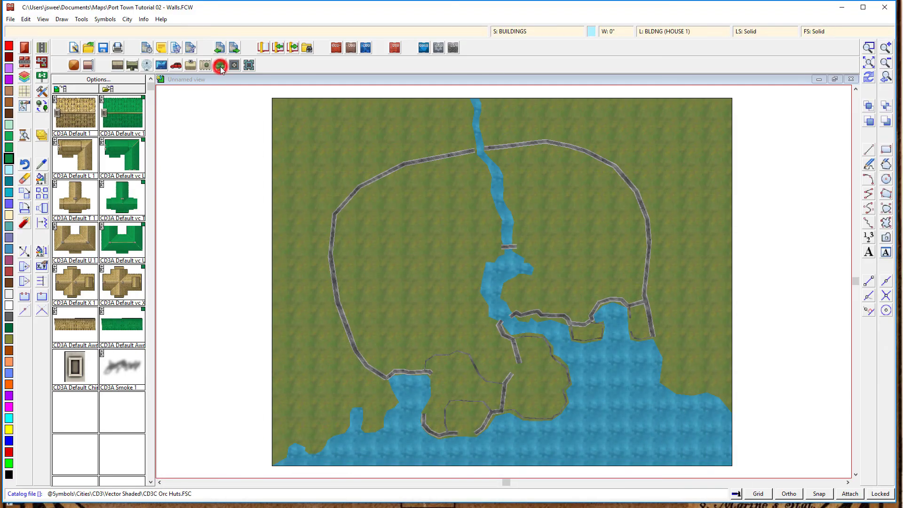
Browse the symbol catalogs to Skyscraper and select CD3C Sky Vent a 1 as the watchtower
left_click(220, 67)
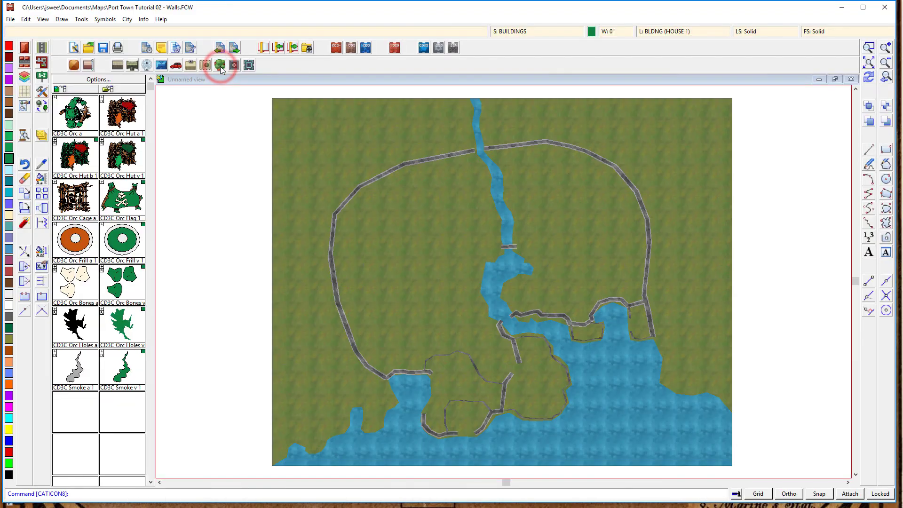
left_click(220, 67)
left_click(205, 66)
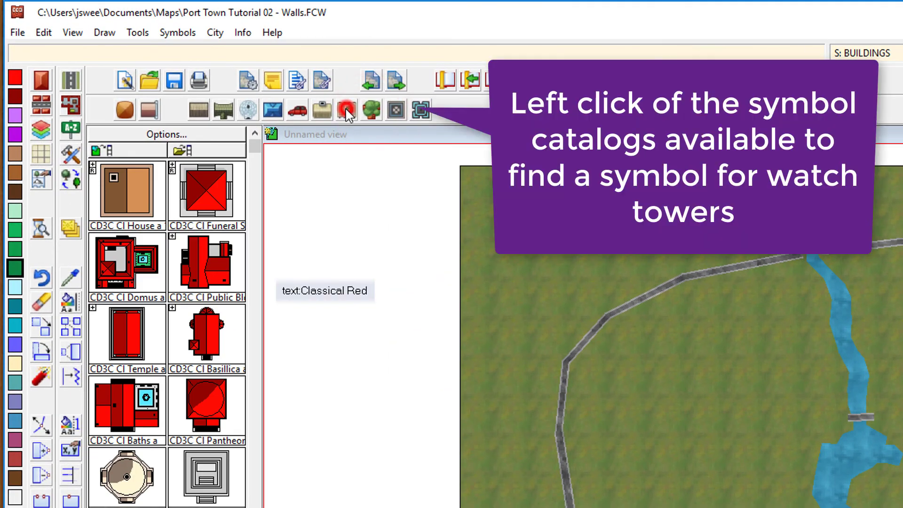
left_click(205, 66)
left_click(323, 110)
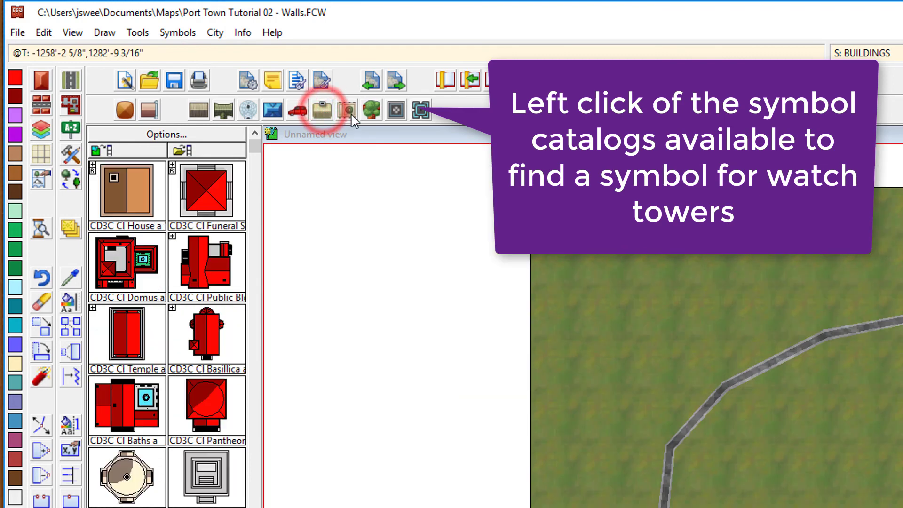
left_click(395, 113)
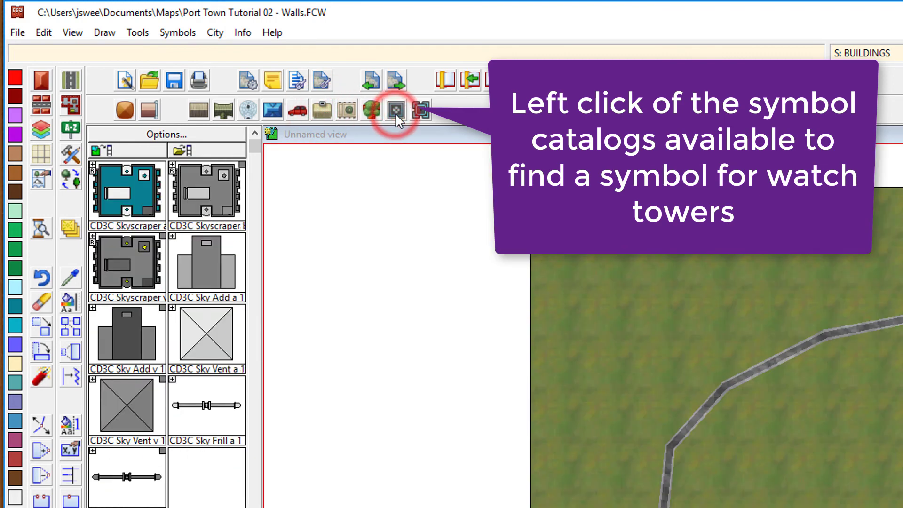
left_click(198, 343)
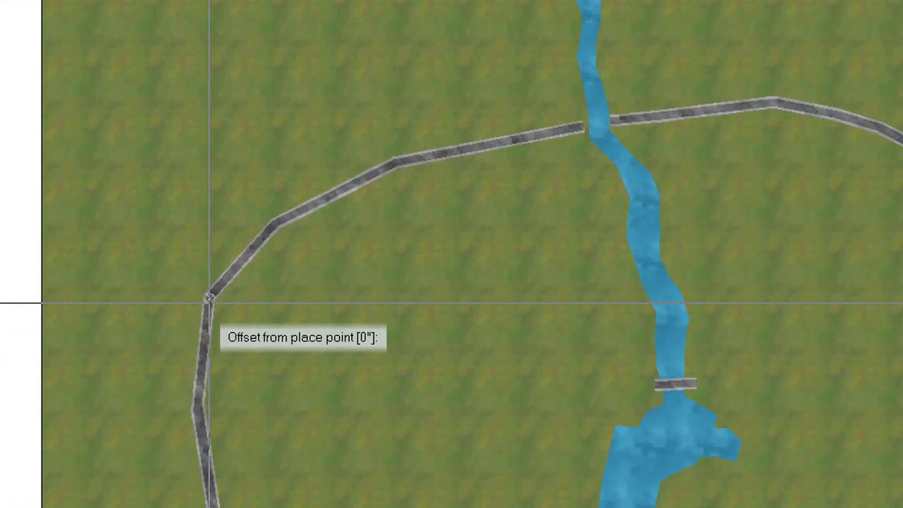
Place watchtowers at the northern wall bends, ending at the river crossing
left_click(671, 448)
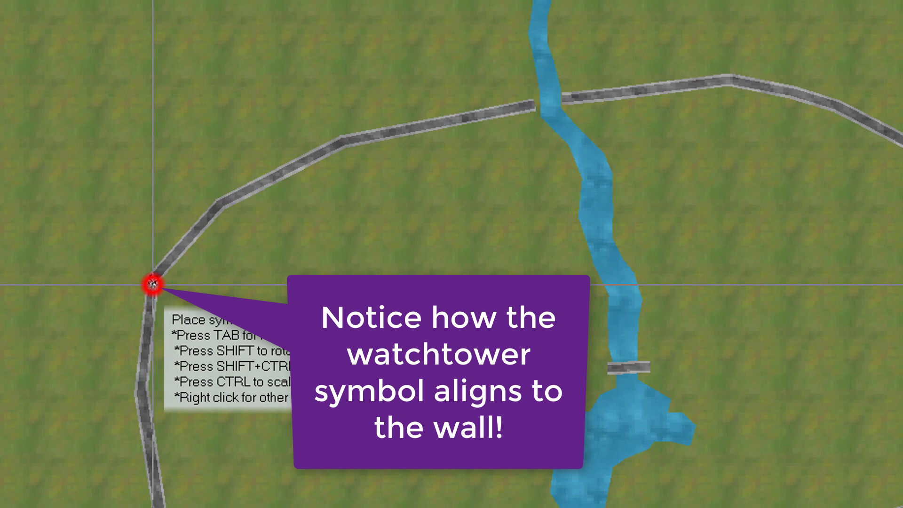
left_click(219, 205)
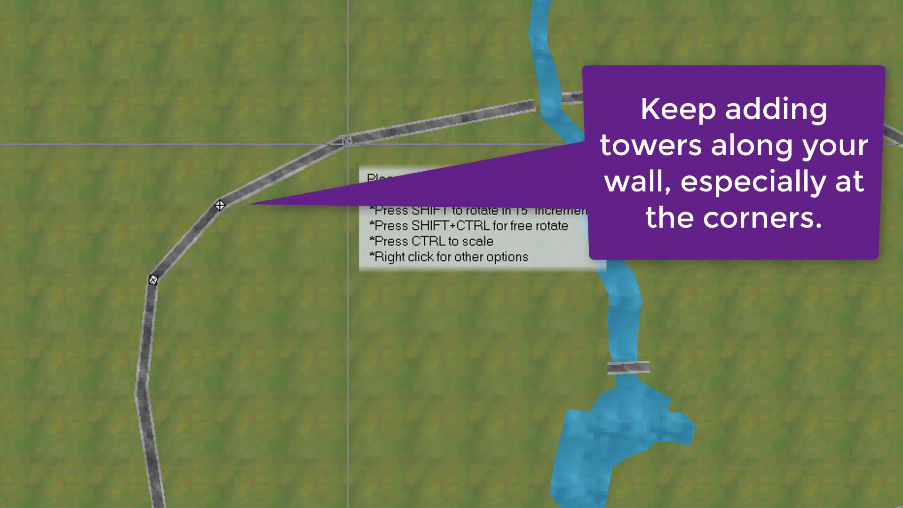
left_click(345, 143)
left_click(345, 143)
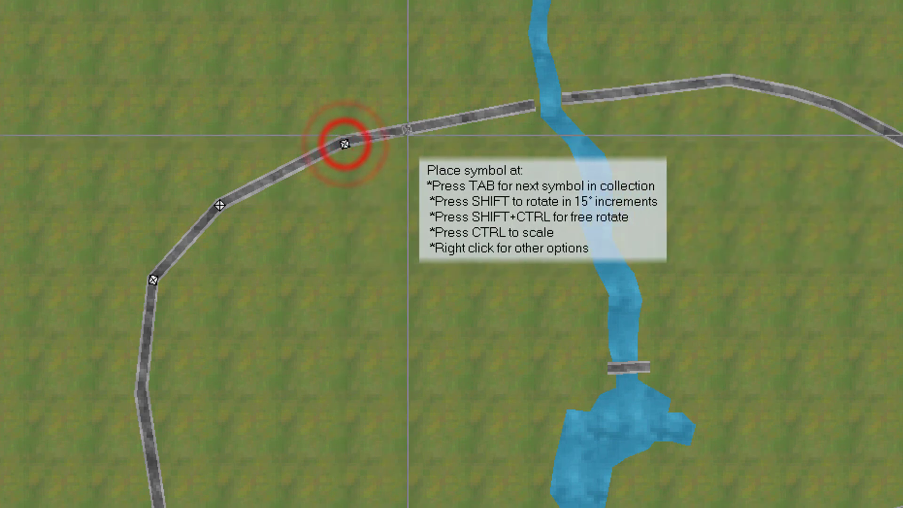
left_click(438, 131)
left_click(438, 131)
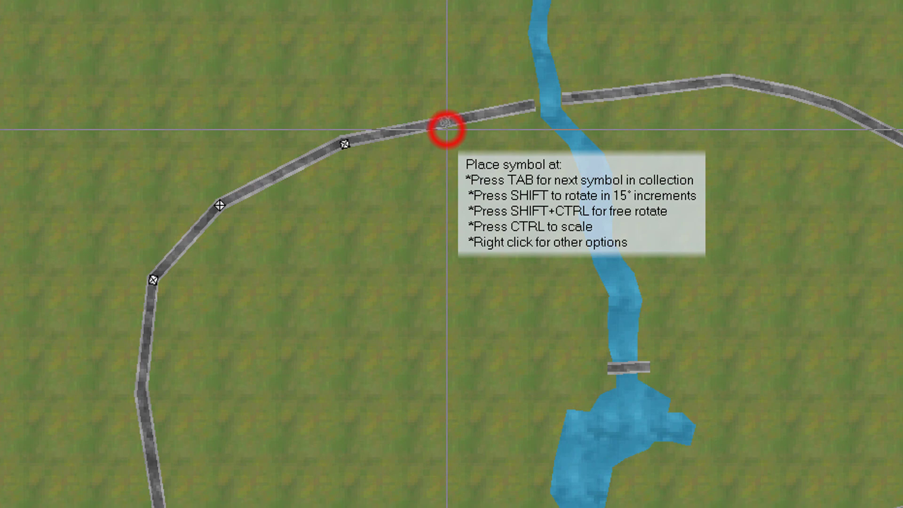
left_click(446, 121)
left_click(447, 121)
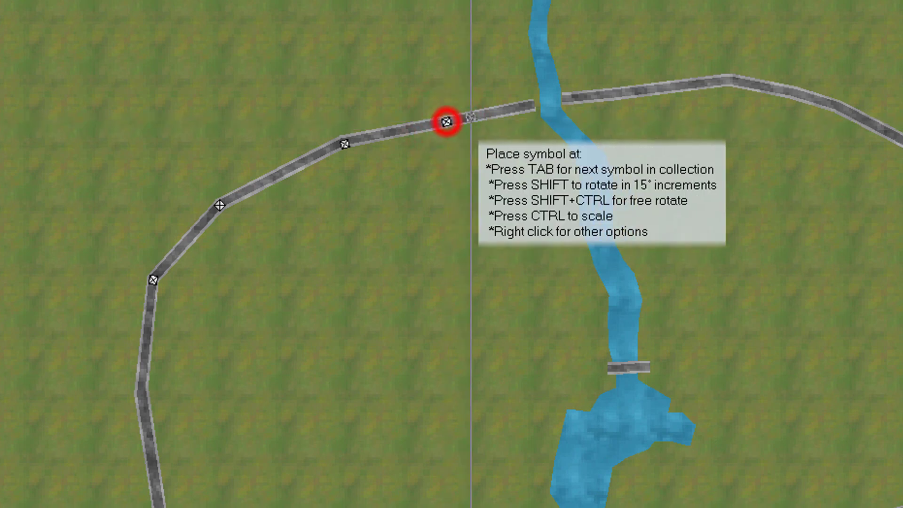
left_click(532, 107)
left_click(532, 107)
In Symbol Parameters, use Set normal to change the tower scale from 0.97877 to 1.00000, then continue placing
right_click(531, 108)
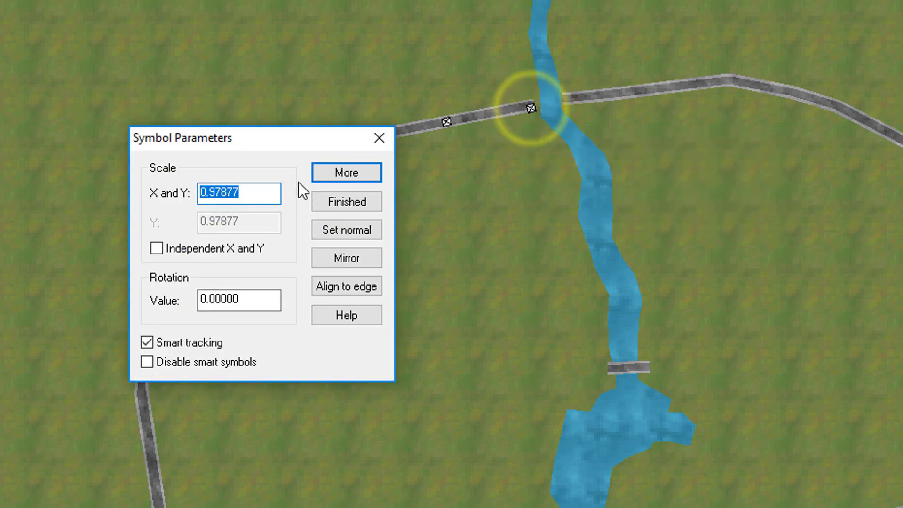
left_click(340, 203)
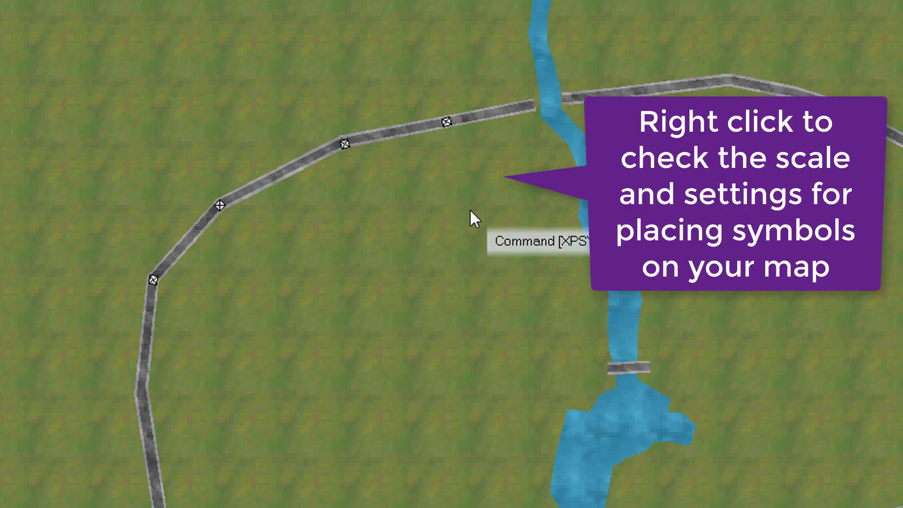
left_click(471, 172)
right_click(476, 169)
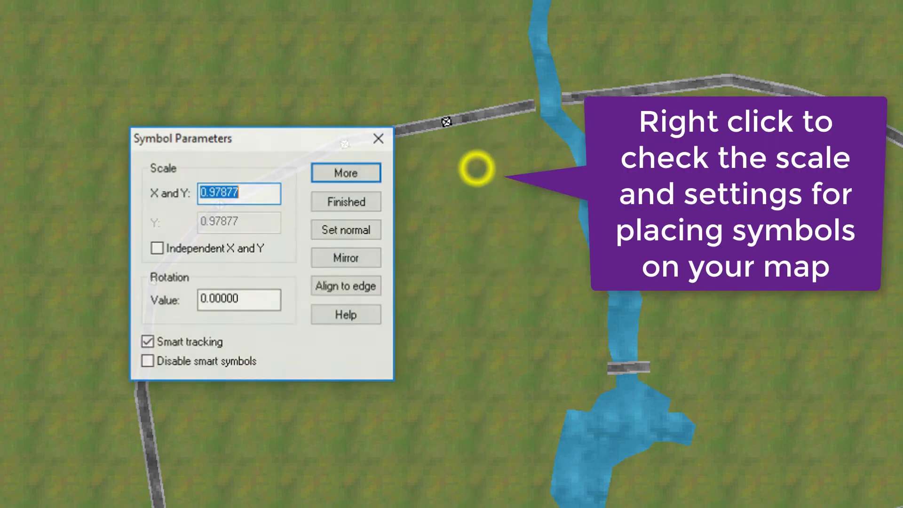
left_click(357, 232)
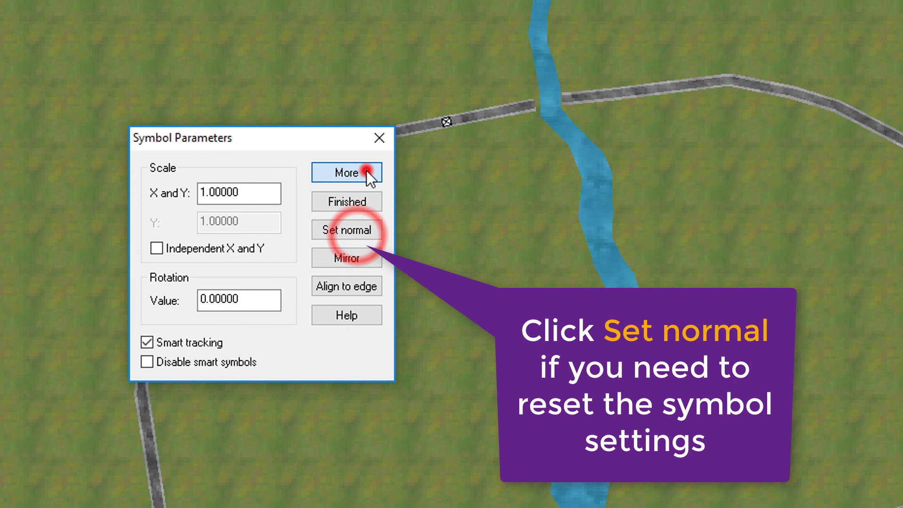
left_click(366, 170)
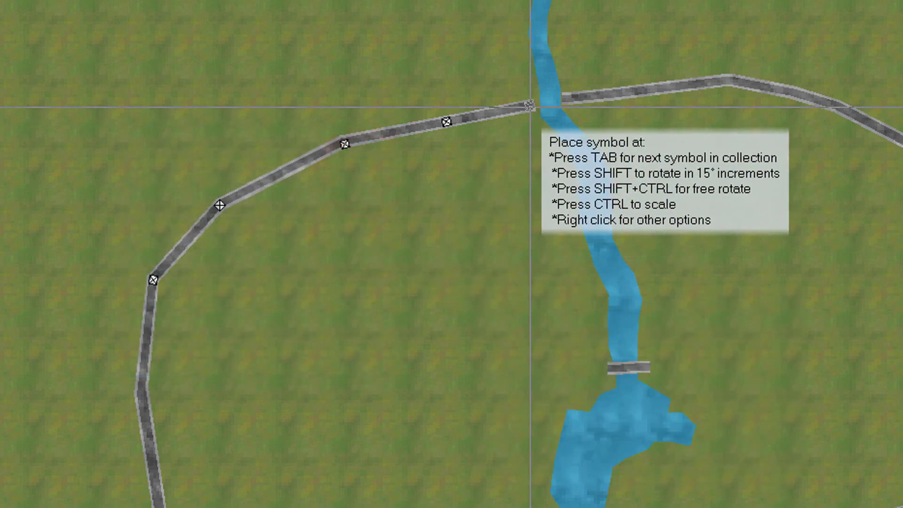
Place watchtowers at the river wall end, across the river, and along the eastern wall
left_click(530, 107)
left_click(530, 107)
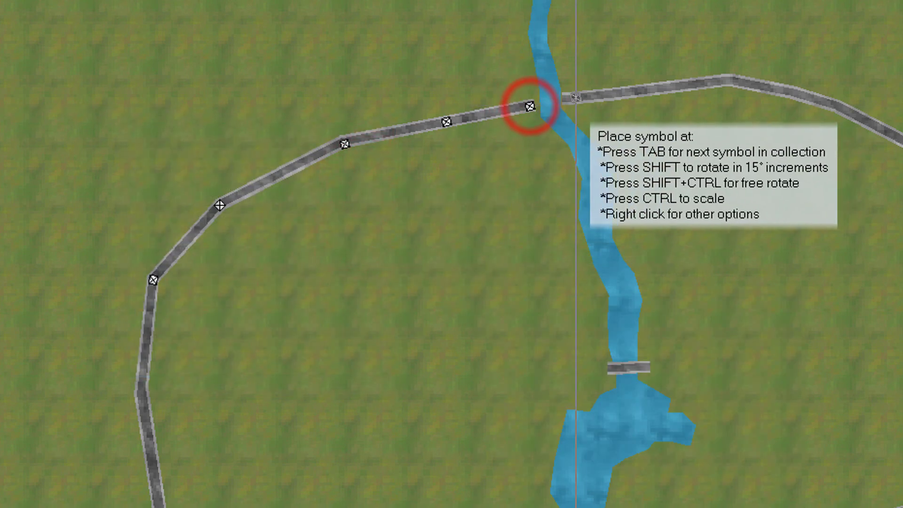
left_click(571, 99)
left_click(571, 99)
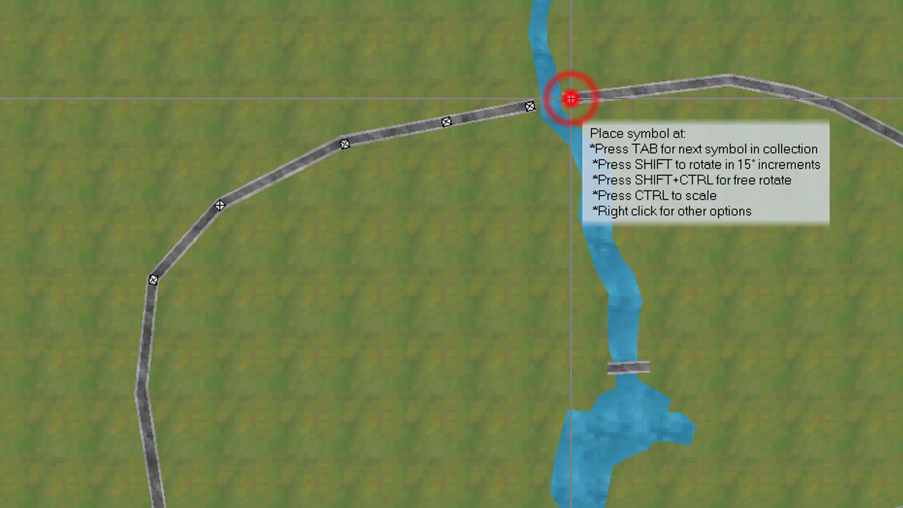
left_click(654, 85)
left_click(657, 89)
double_click(729, 80)
left_click(831, 105)
left_click(831, 105)
left_click(745, 146)
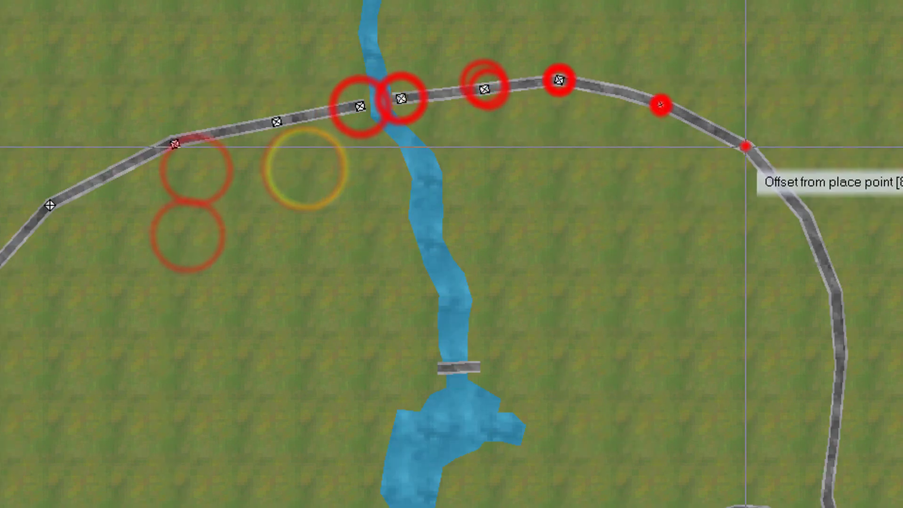
Add watchtowers down the east wall to the harbour
left_click(745, 147)
double_click(806, 216)
double_click(836, 293)
double_click(840, 359)
double_click(828, 494)
double_click(822, 324)
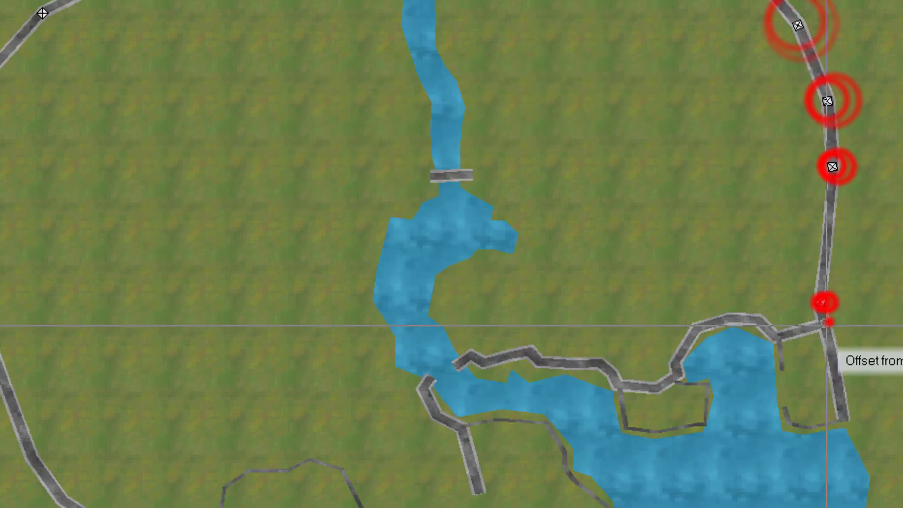
double_click(842, 417)
double_click(778, 335)
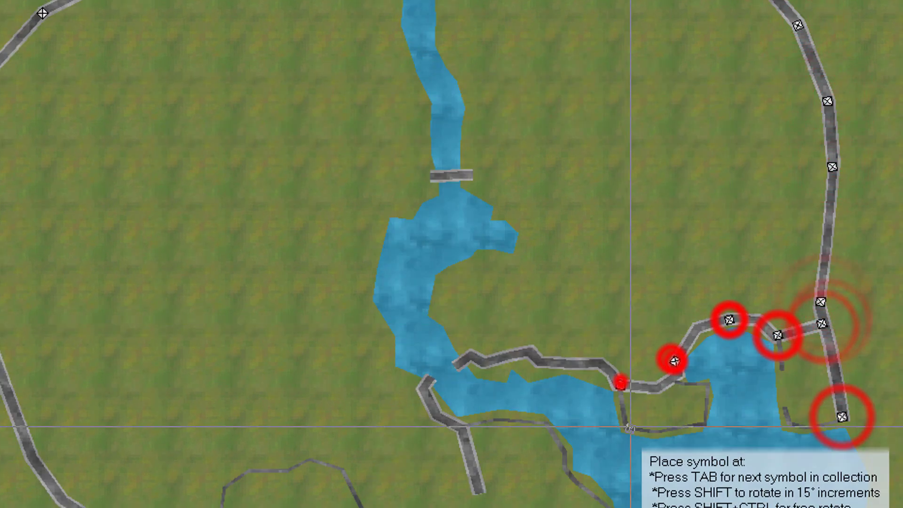
Add watchtowers around the small harbour inlet walls
double_click(628, 425)
double_click(705, 404)
double_click(703, 383)
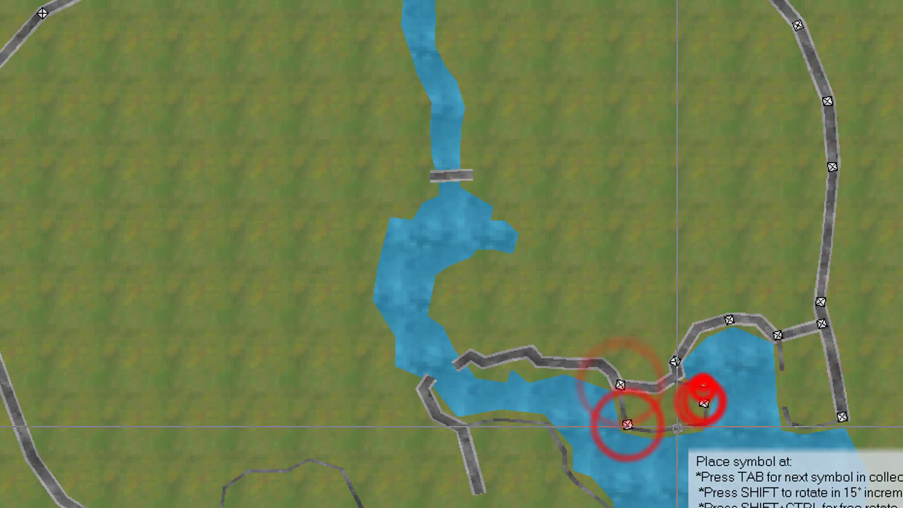
double_click(678, 428)
double_click(468, 173)
double_click(433, 178)
double_click(74, 194)
left_click(83, 263)
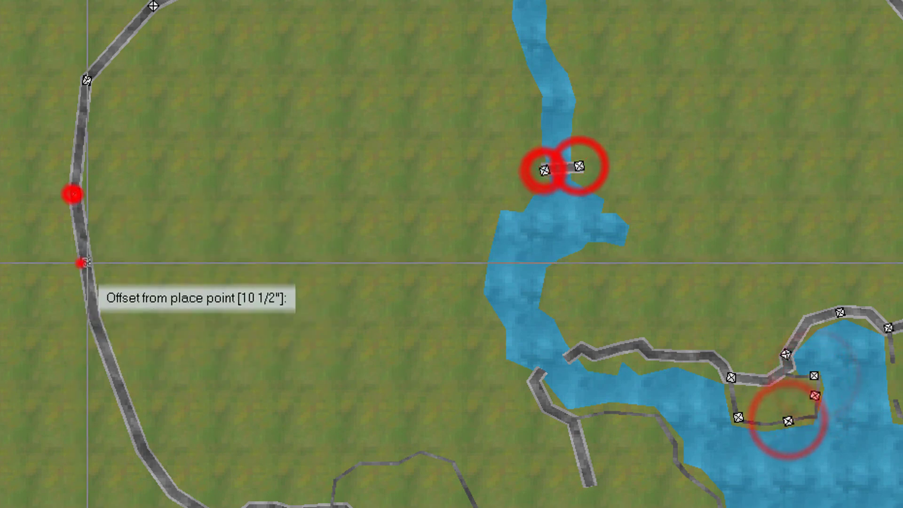
Add watchtowers along the southwestern coastal wall
left_click(87, 263)
double_click(90, 317)
double_click(119, 385)
double_click(148, 452)
double_click(177, 492)
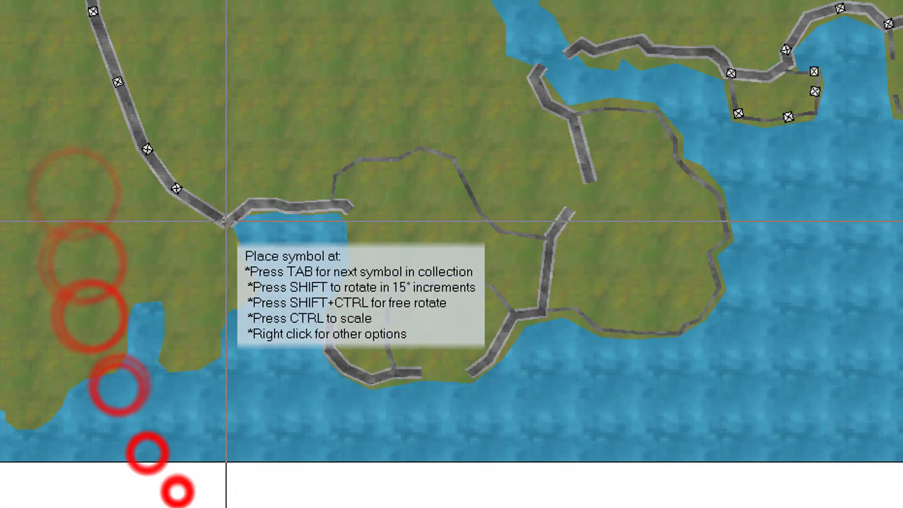
double_click(226, 221)
double_click(272, 203)
double_click(333, 204)
Add watchtowers along the southern island walls
left_click(370, 376)
left_click(420, 372)
left_click(471, 373)
left_click(514, 316)
left_click(541, 311)
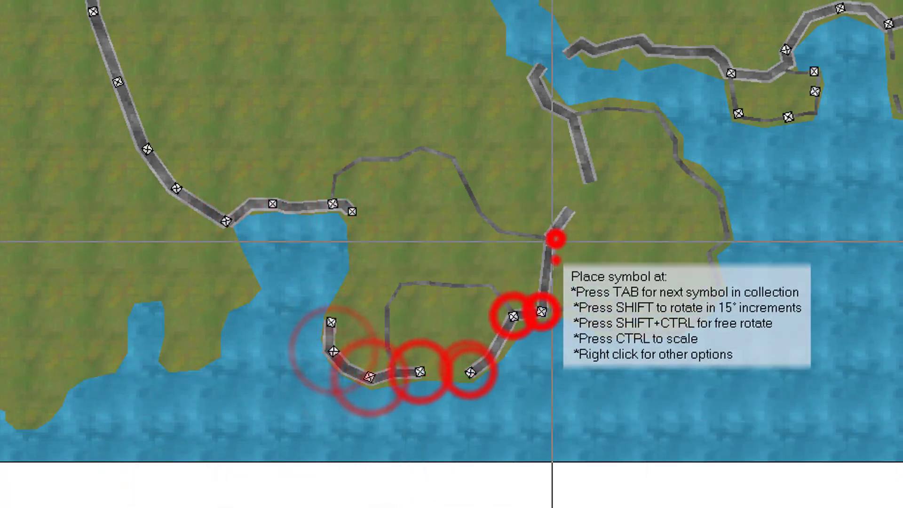
left_click(549, 238)
left_click(575, 116)
left_click(539, 70)
Add watchtowers down the island's east coast wall and the last ones along the riverside wall
left_click(548, 100)
left_click(654, 116)
left_click(697, 180)
left_click(723, 240)
left_click(715, 286)
left_click(685, 323)
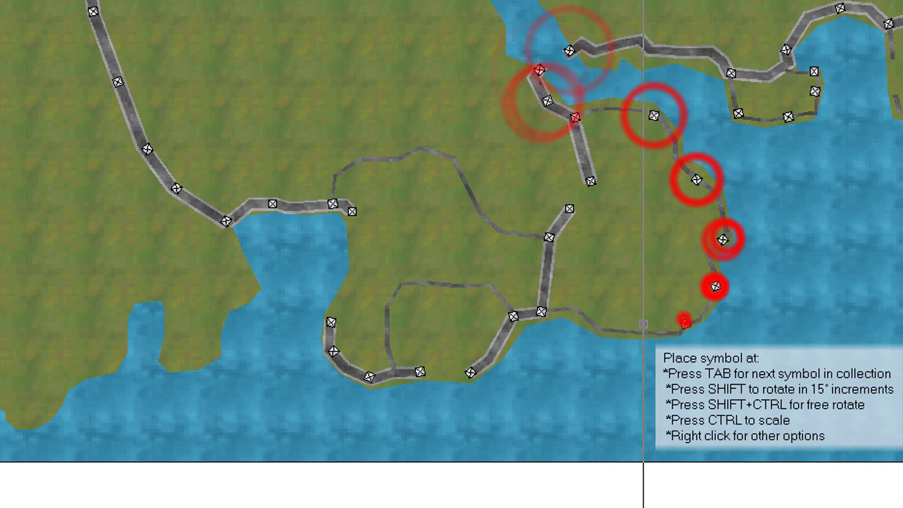
left_click(635, 331)
left_click(588, 319)
left_click(365, 161)
scroll(461, 4, "down", 1)
left_click(841, 44)
Show the whole map and activate sheet effects so the walls cast shadows
left_click(840, 78)
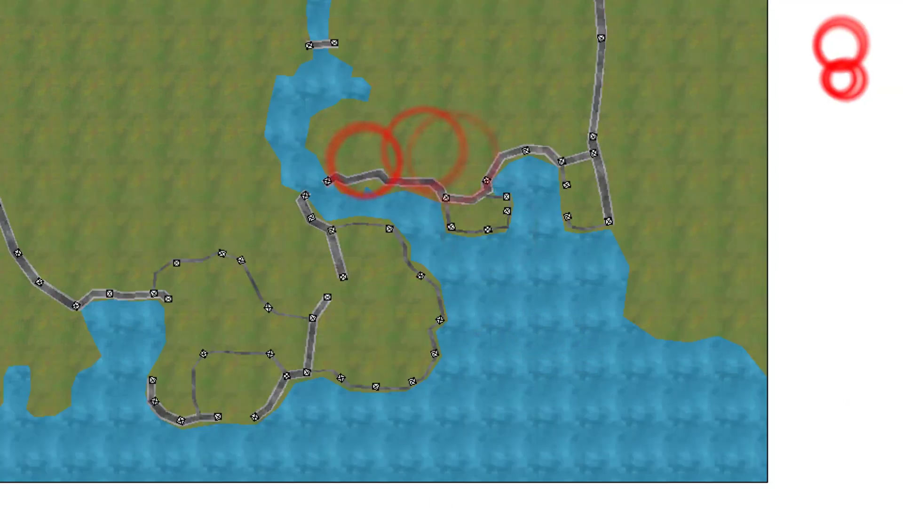
left_click(105, 47)
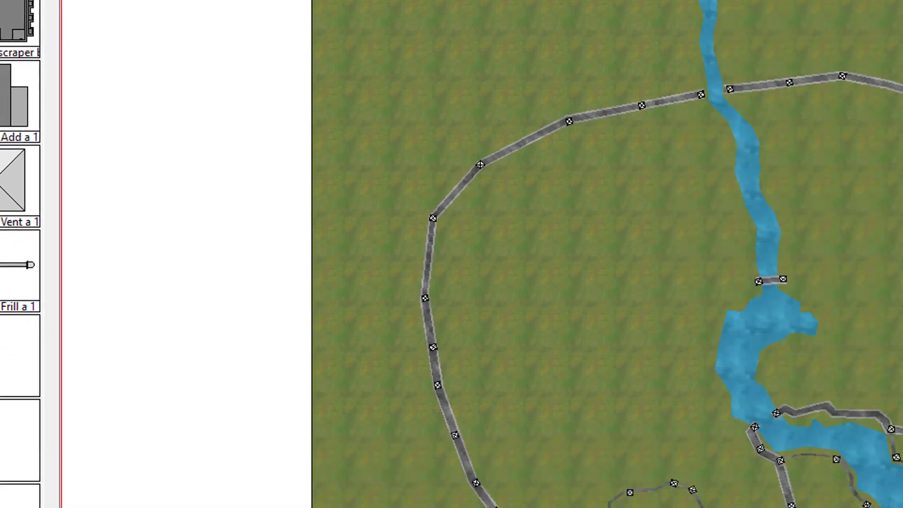
right_click(83, 127)
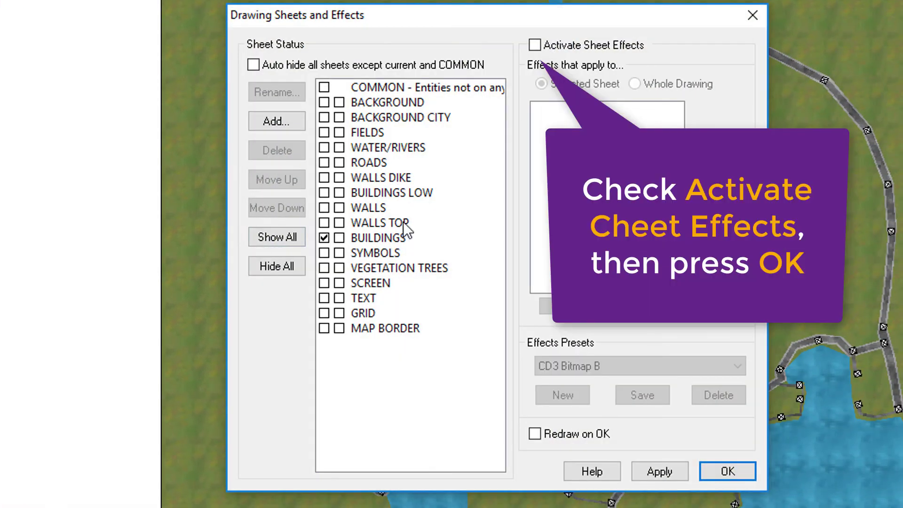
left_click(748, 473)
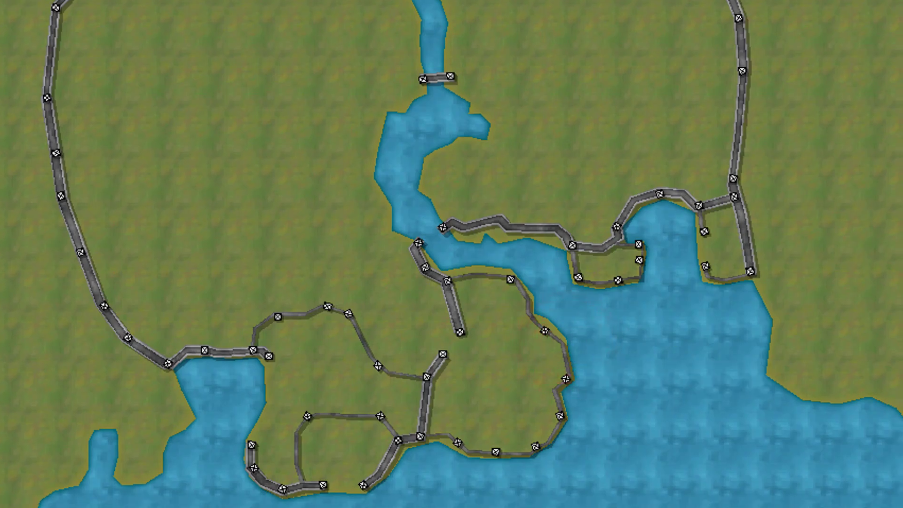